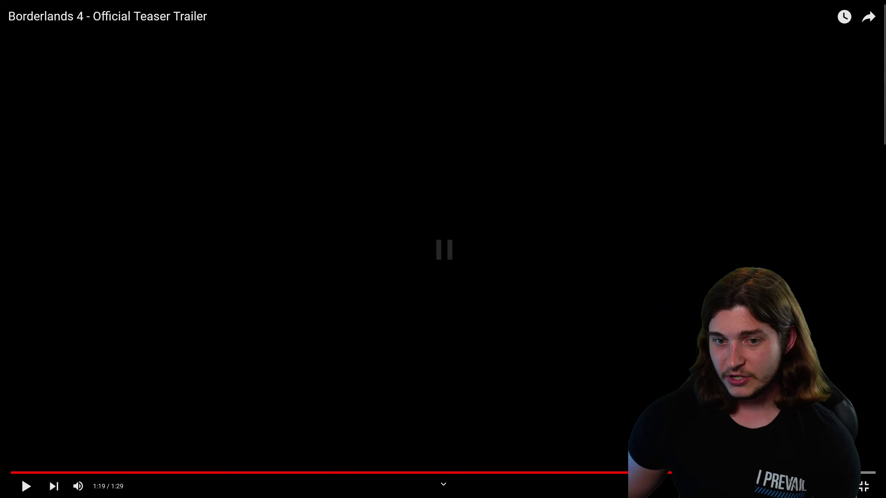
Step: Go back to about 1:17 in the Borderlands 4 teaser trailer and examine the glitch after the 2025 title frame by frame
key(Left)
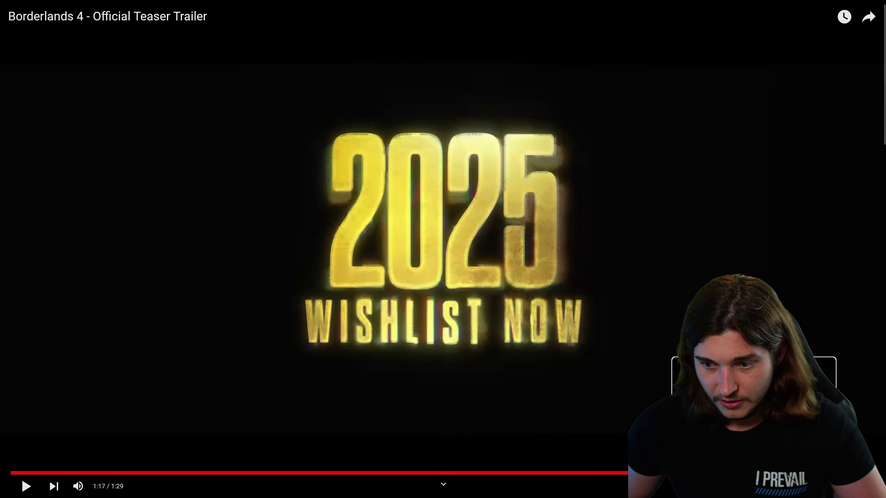
key(.)
key(.)
key(.)
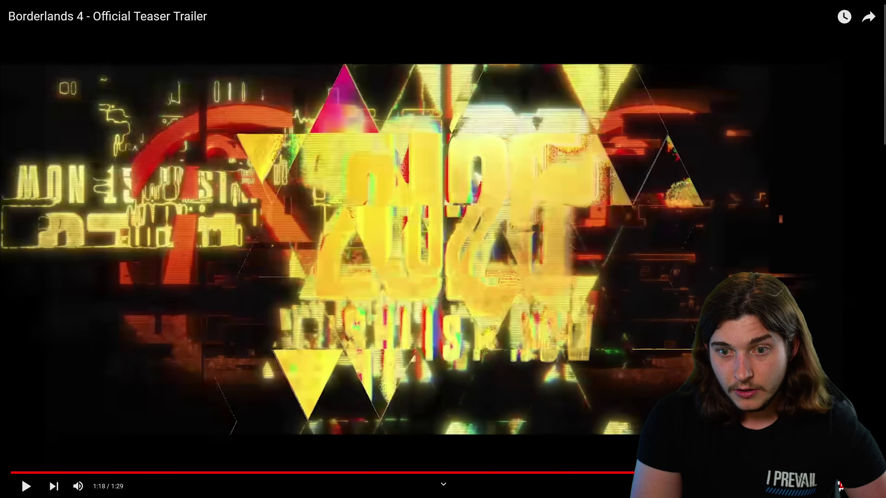
key(.)
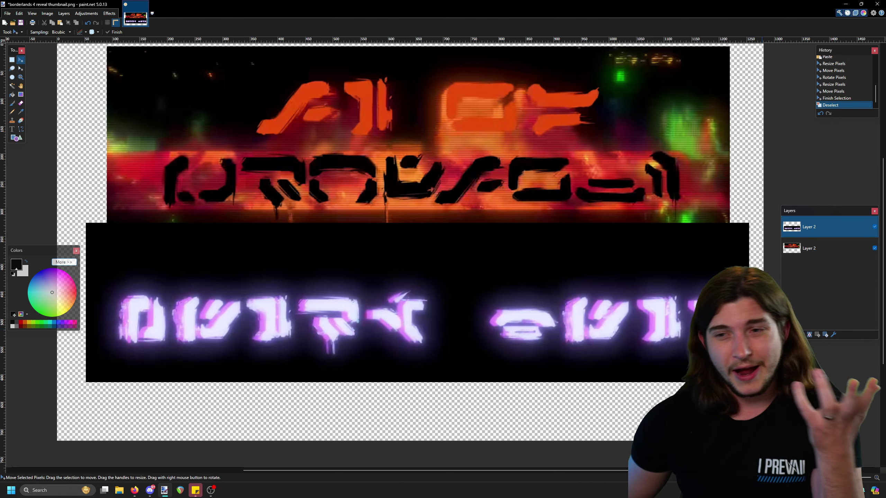
Step: Add a new layer above the two glyph images and set the primary colour to turquoise
key(ctrl+shift+n)
click(28, 292)
key(b)
scroll(265, 110, up, 5)
scroll(265, 110, down, 4)
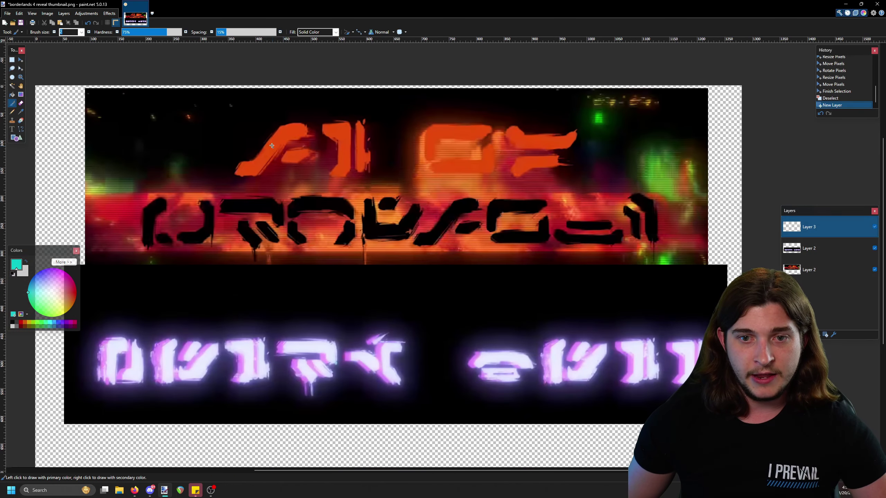
Step: Add the text label A in Calibri size 70 above the first orange glyph of the upper row
scroll(265, 110, up, 4)
scroll(265, 110, down, 2)
scroll(363, 106, up, 3)
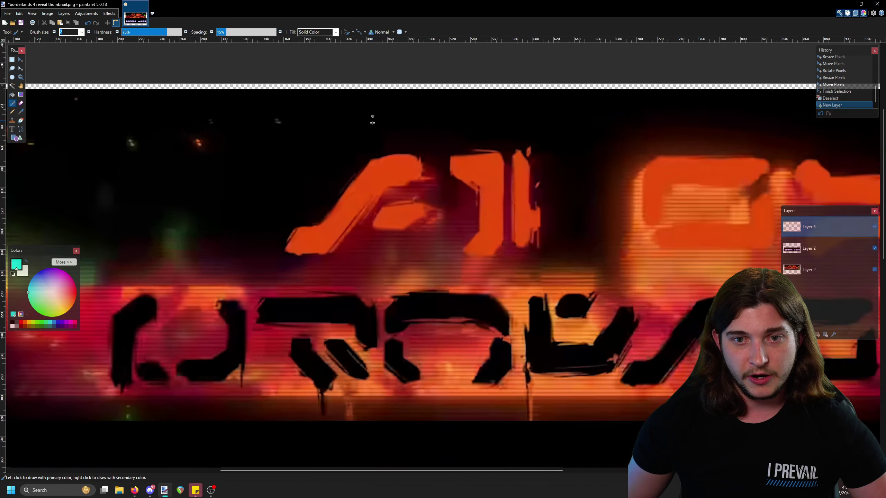
scroll(363, 105, up, 1)
key(t)
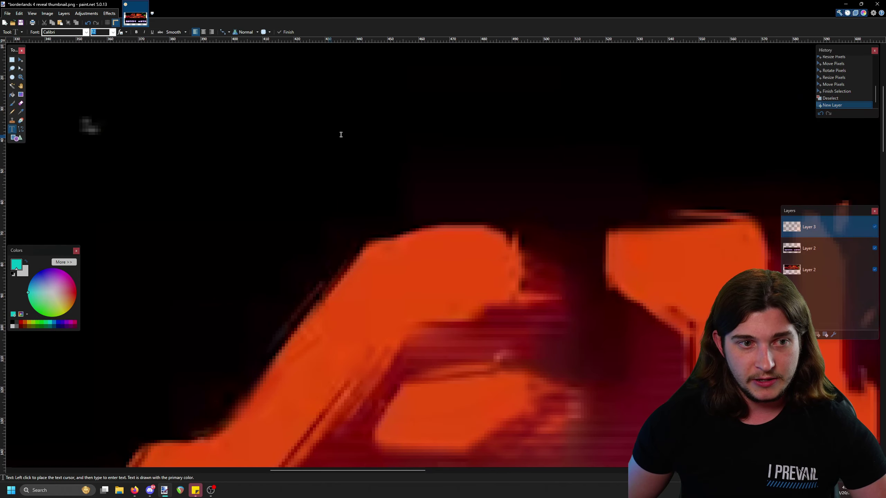
click(401, 105)
text(A)
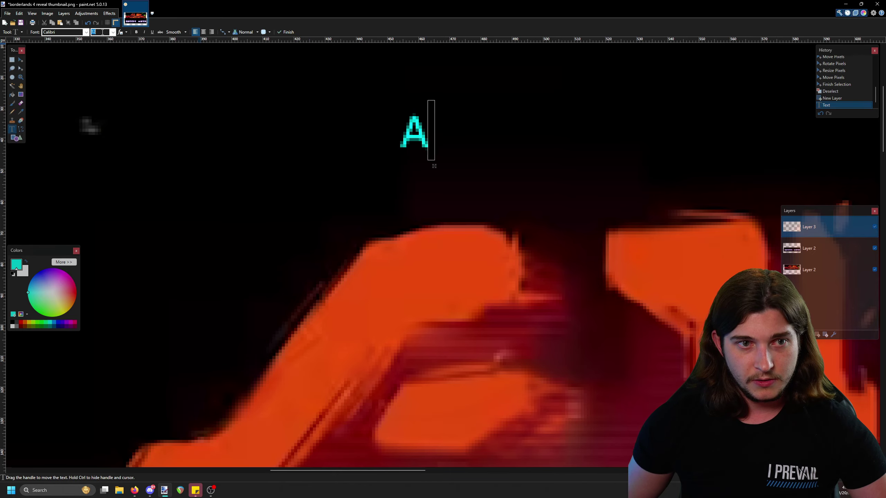
scroll(319, 169, down, 4)
scroll(319, 170, down, 3)
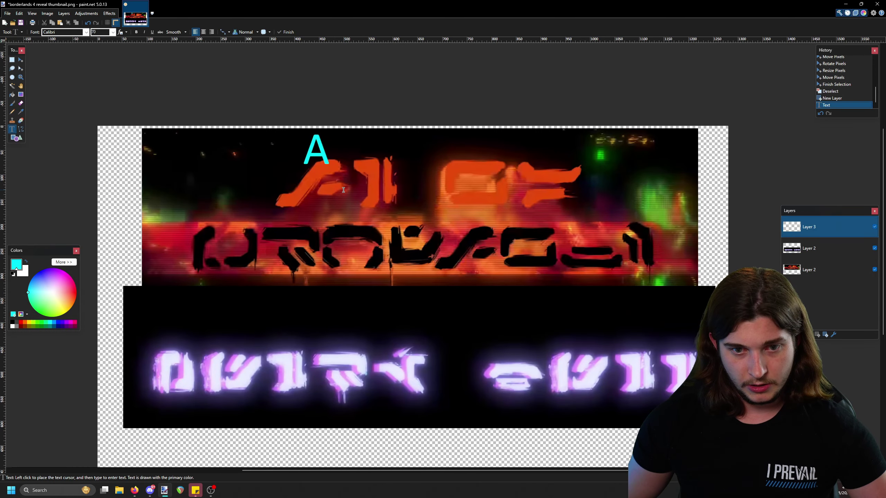
Step: Label the remaining orange glyphs B, C and D, and the first black glyph of the second row E
click(372, 137)
text(B)
click(466, 138)
text(C)
click(540, 138)
text(D)
click(218, 274)
text(E)
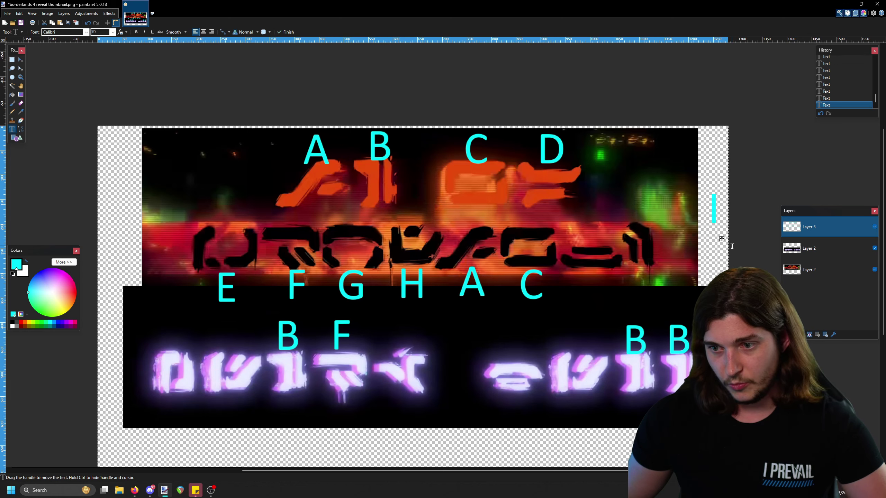
Step: Move the label I below the second-to-last black glyph and add a J label for the last one
drag(598, 299, 602, 321)
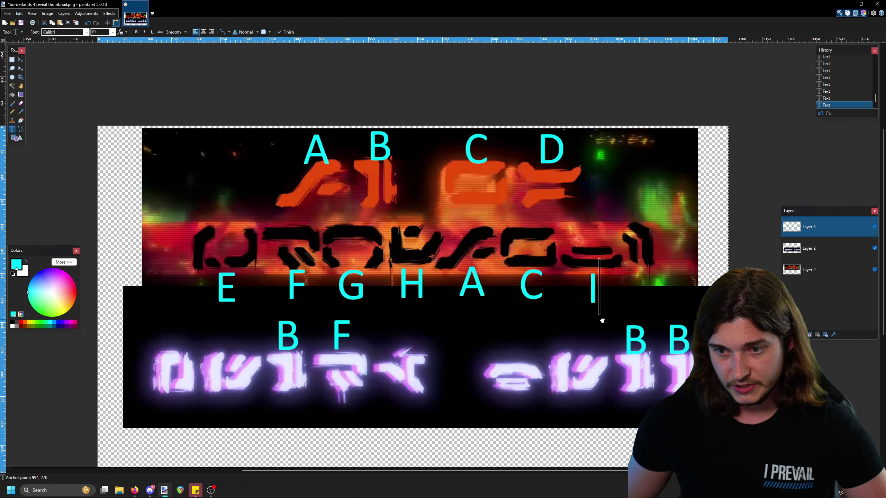
click(633, 150)
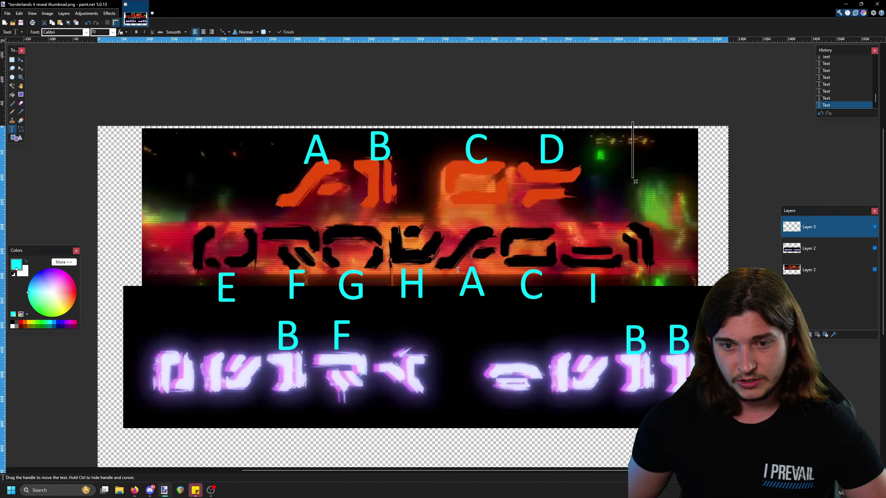
text(J)
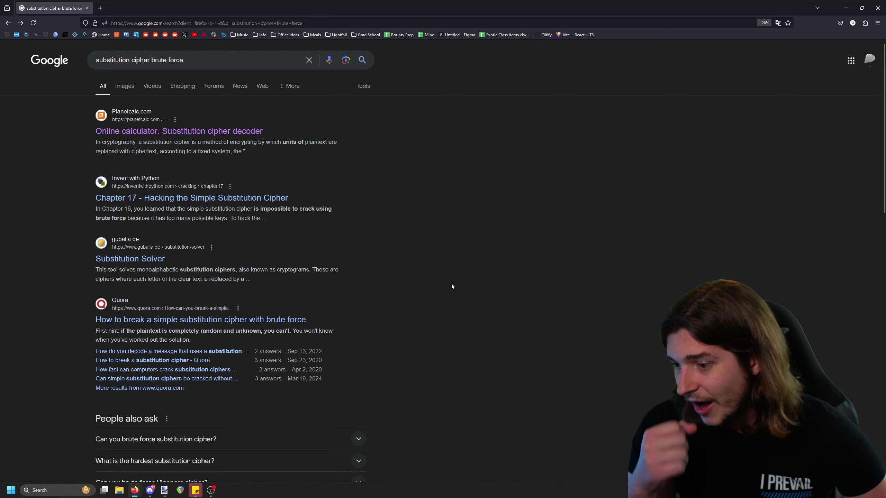
Step: Move the browser window with the substitution cipher search aside and add a new layer above the turquoise labels
drag(433, 5, 301, 163)
click(430, 165)
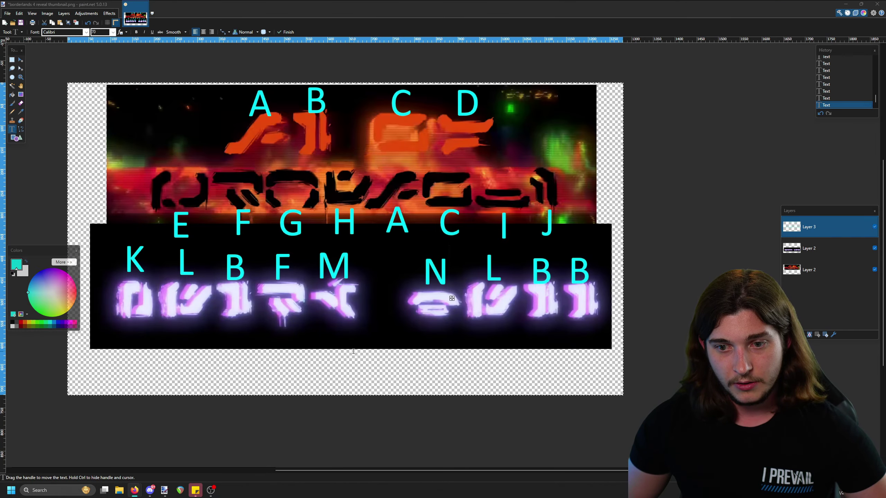
scroll(575, 346, up, 2)
scroll(575, 345, down, 3)
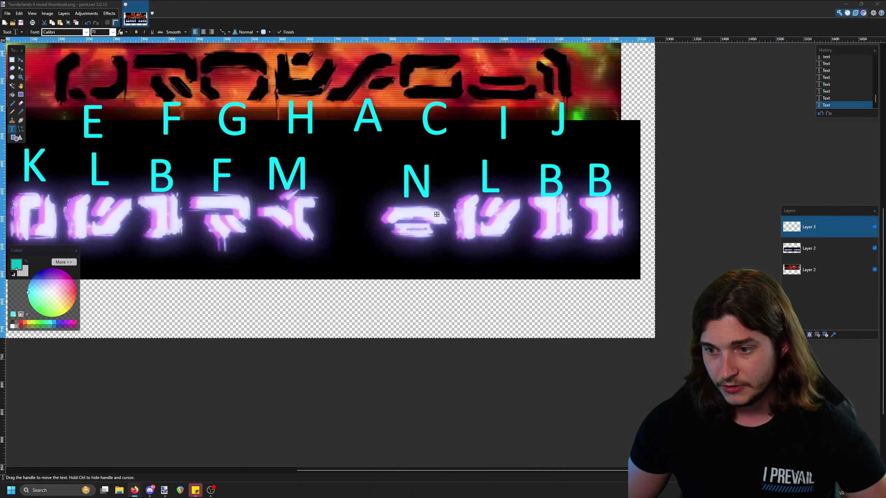
key(ctrl+shift+n)
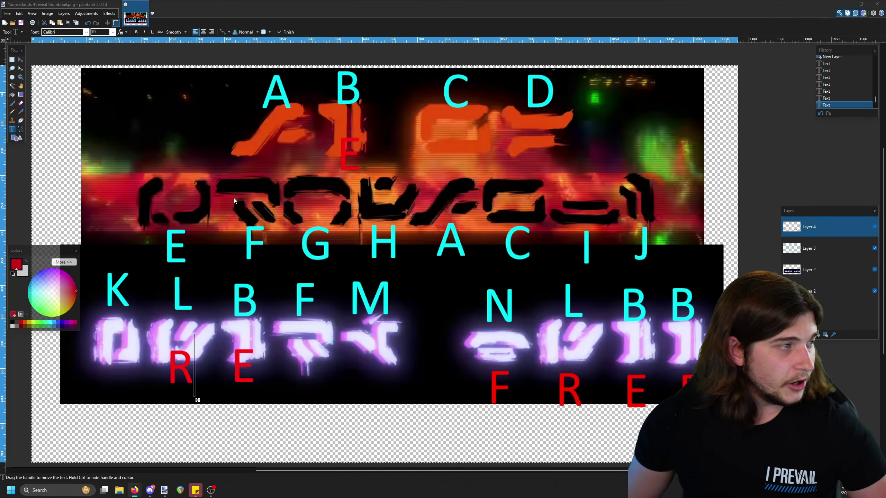
Step: Switch to the browser, maximize its window and enlarge the Borderlands Wiki article on The Watcher
key(alt+Tab)
key(super+Up)
key(ctrl+plus)
key(ctrl+plus)
key(ctrl+plus)
key(ctrl+plus)
key(ctrl+plus)
key(ctrl+plus)
key(ctrl+plus)
scroll(240, 219, down, 3)
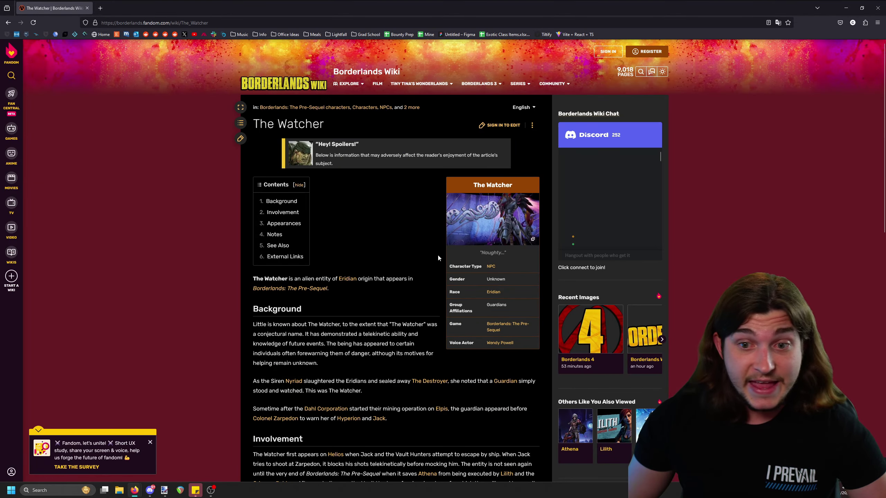
key(ctrl+plus)
key(ctrl+plus)
Step: Read the infobox, the introduction and the Background section of The Watcher article
scroll(384, 297, down, 5)
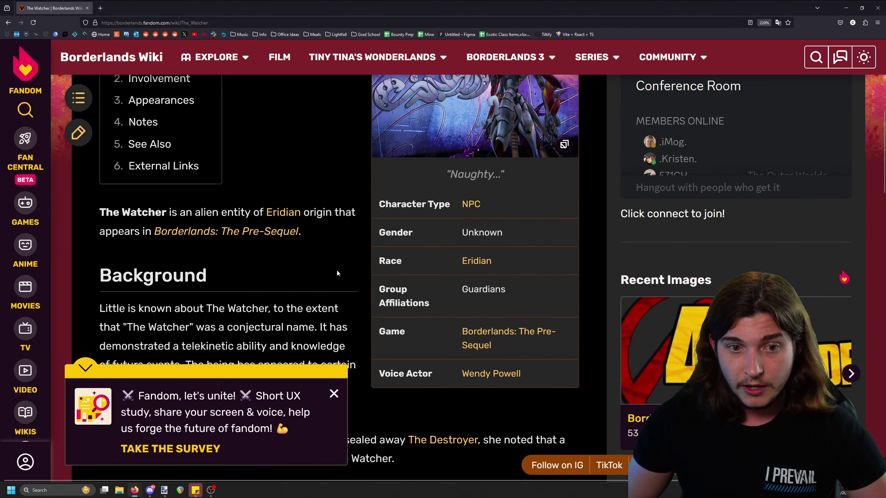
scroll(328, 271, up, 2)
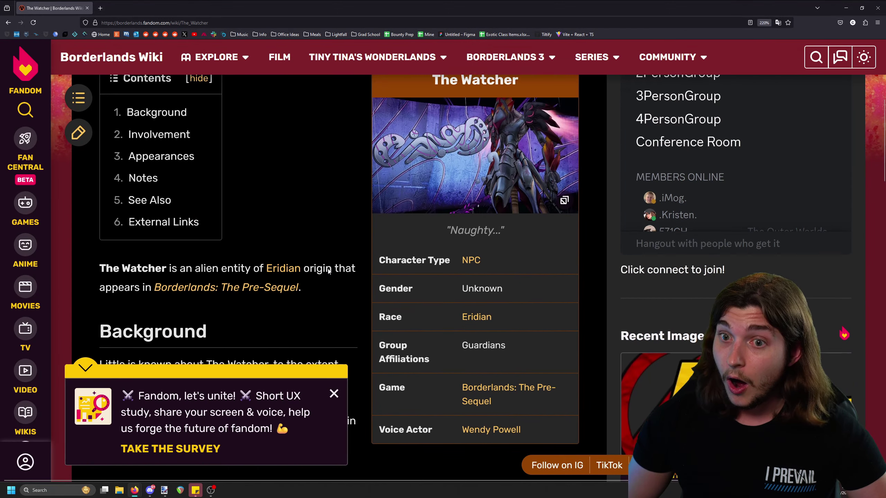
scroll(328, 268, down, 5)
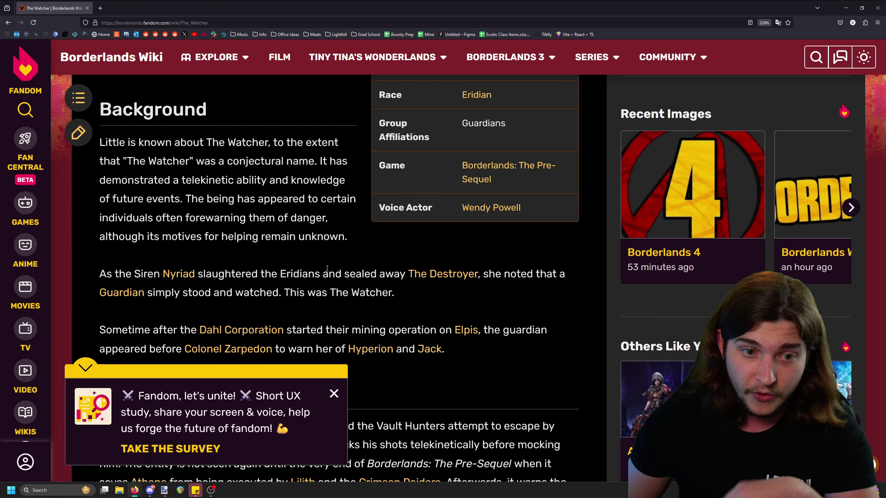
scroll(327, 268, down, 2)
scroll(314, 248, down, 4)
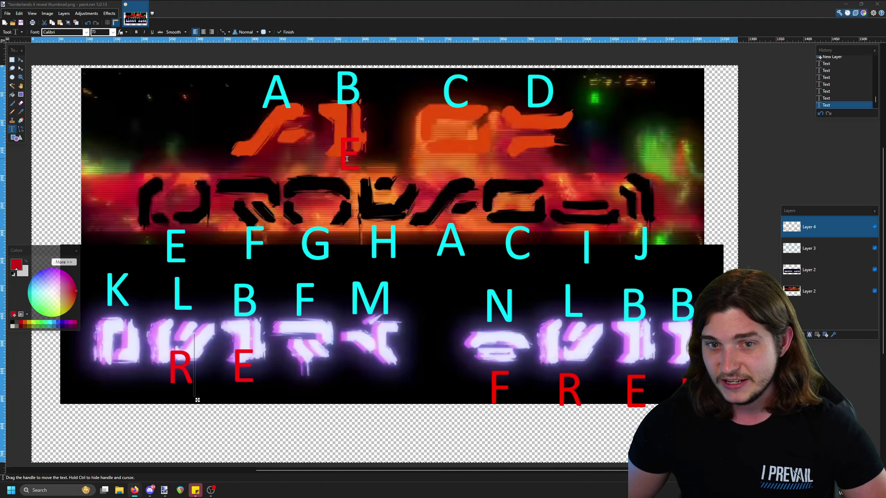
Step: Add the red decoded letters H, I and S to the orange glyphs labelled A, C and D
click(275, 121)
text(H)
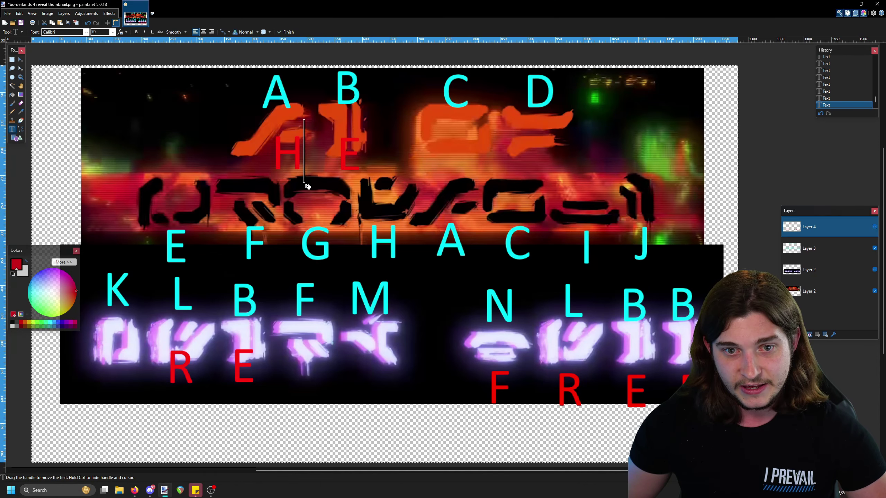
drag(307, 186, 299, 179)
click(445, 148)
text(I)
click(537, 136)
text(S)
Step: Complete the first purple word by placing a red B on the glyph labelled K and a K on the one labelled M
click(352, 363)
text(B)
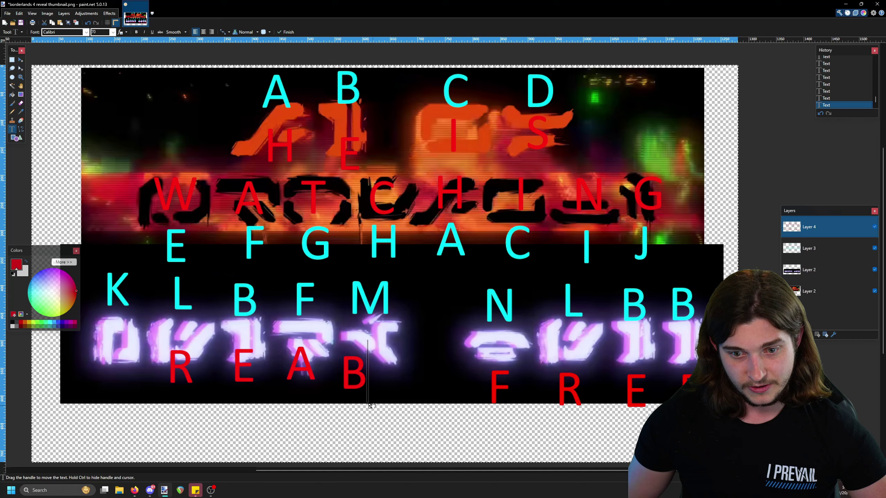
drag(351, 367, 118, 351)
click(435, 360)
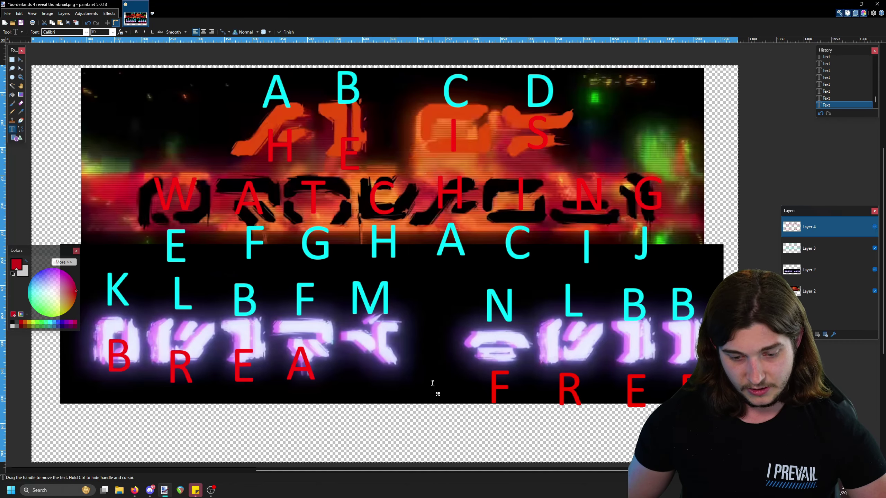
text(K)
drag(464, 394, 389, 408)
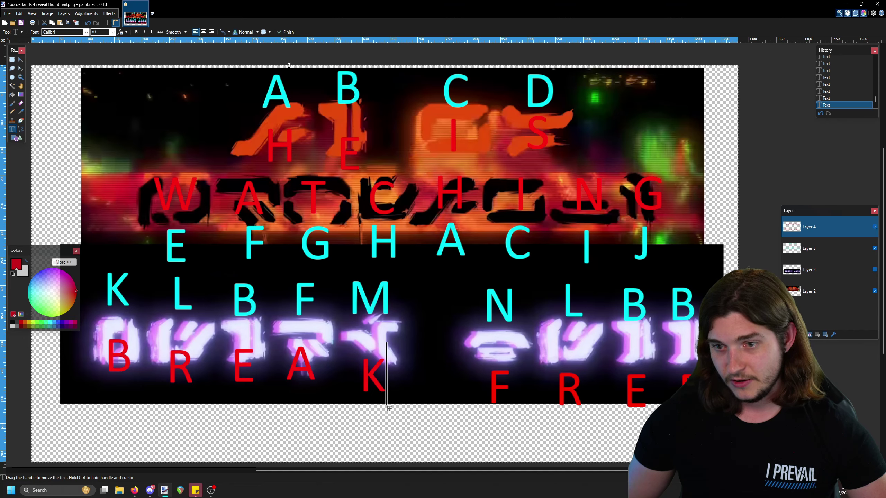
Step: Open the Outline Object effect for the layer with the red decoded letters
click(97, 13)
click(109, 13)
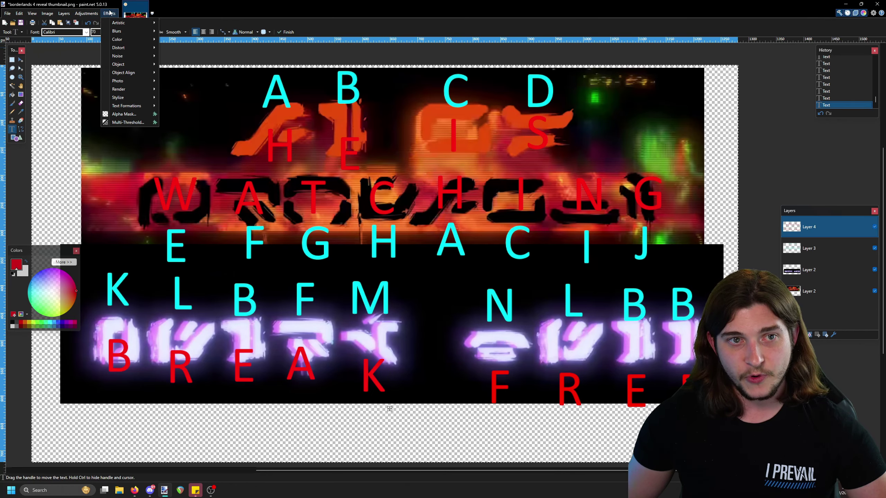
mouse_move(135, 65)
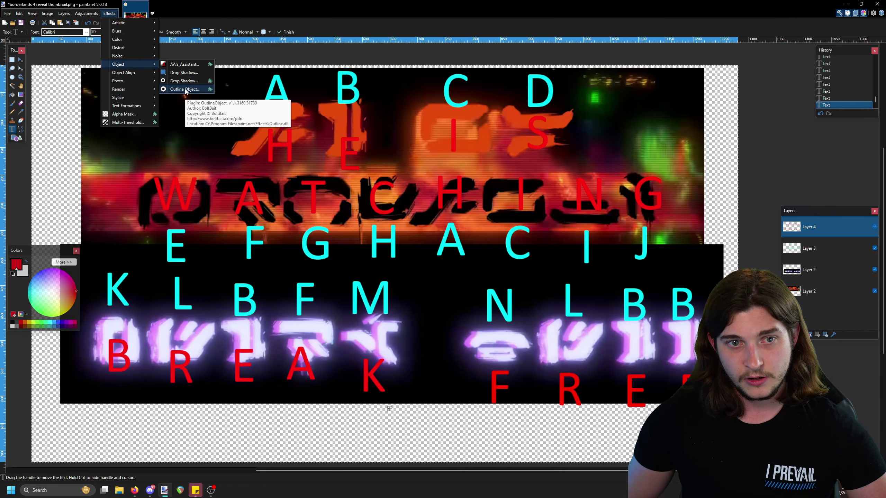
click(185, 88)
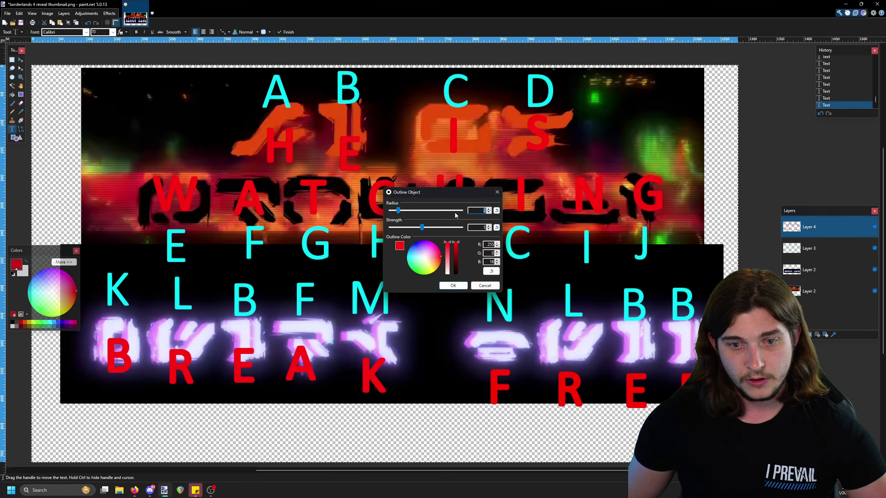